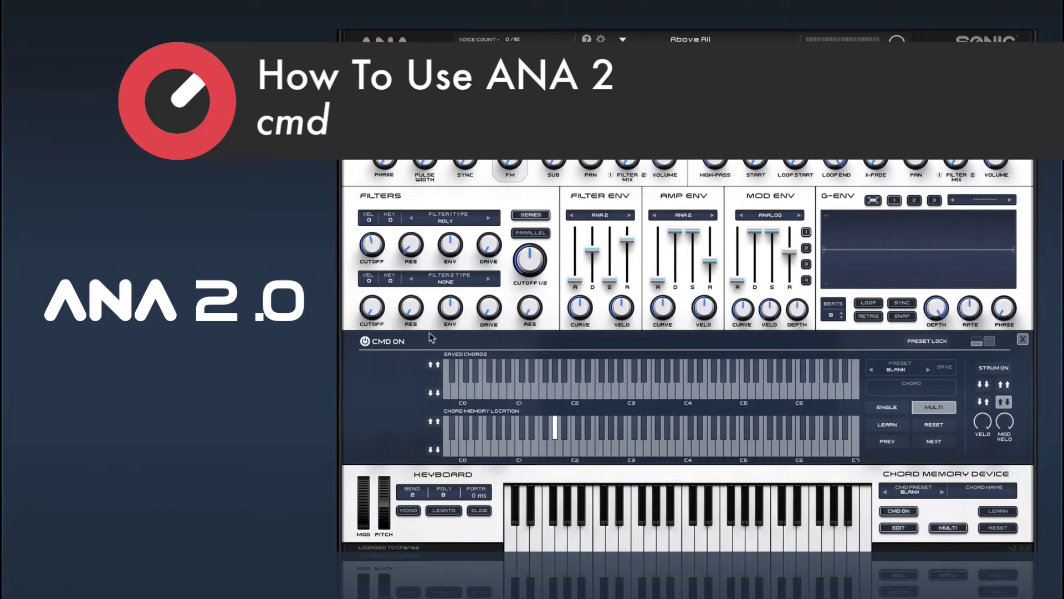
# Close and reopen the chord memory panel, briefly bypassing and re-enabling the Chord Memory Device.
pyautogui.click(1022, 339)
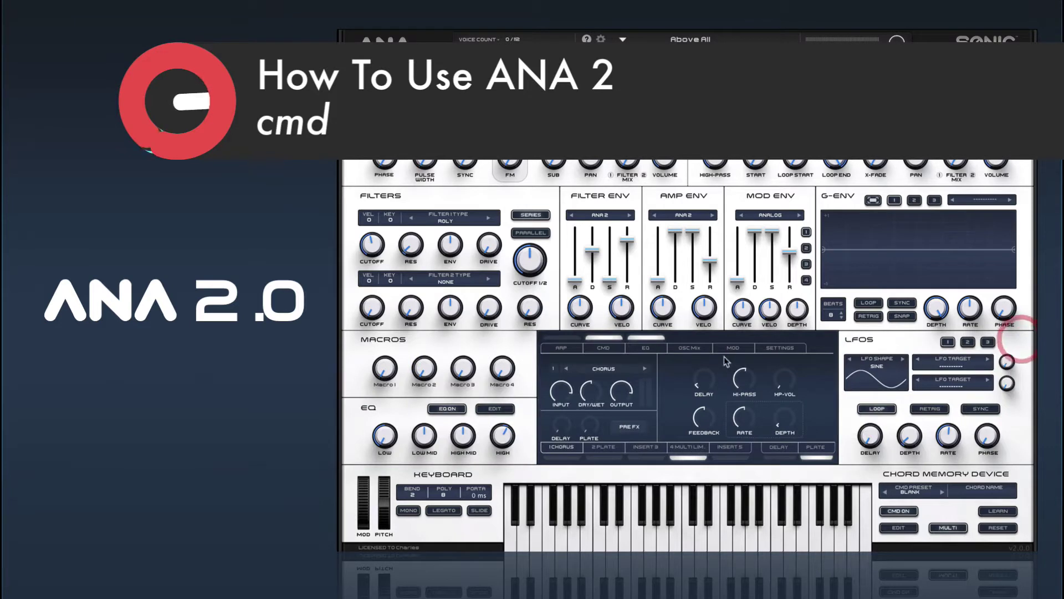
pyautogui.click(606, 348)
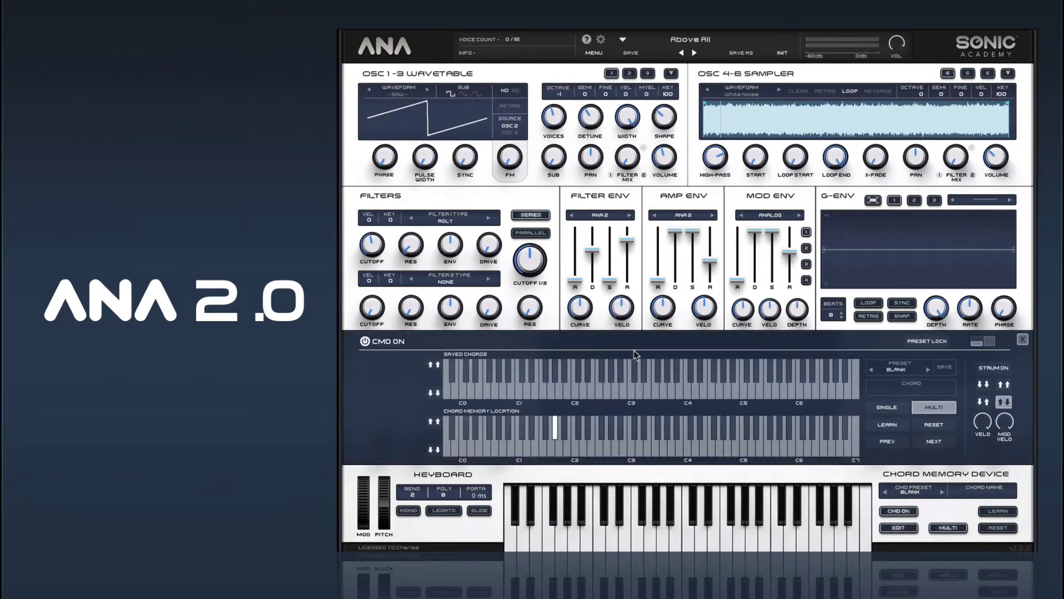
pyautogui.click(1023, 341)
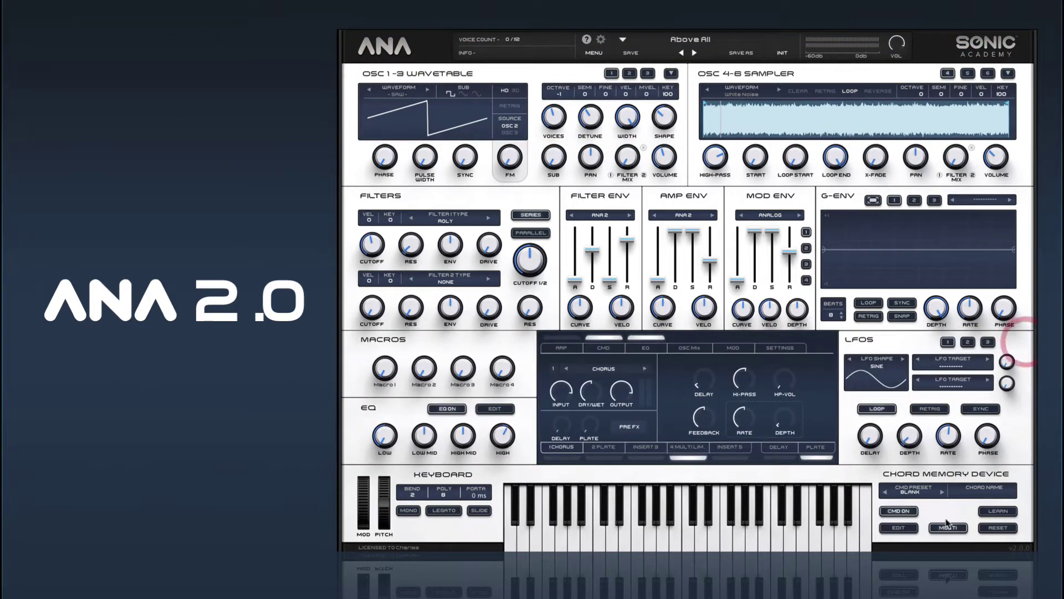
pyautogui.click(897, 513)
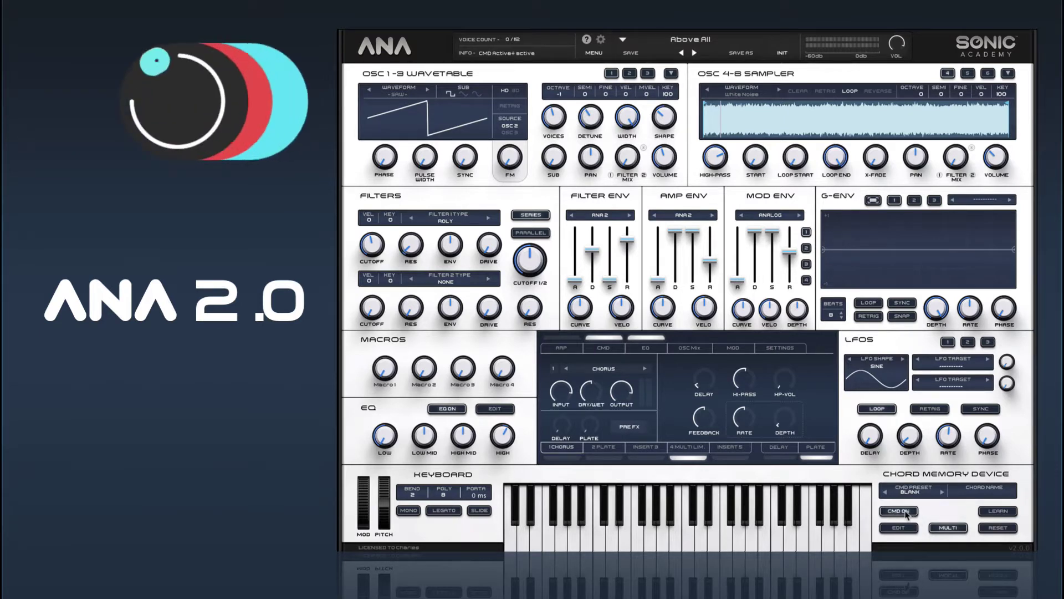
pyautogui.click(900, 528)
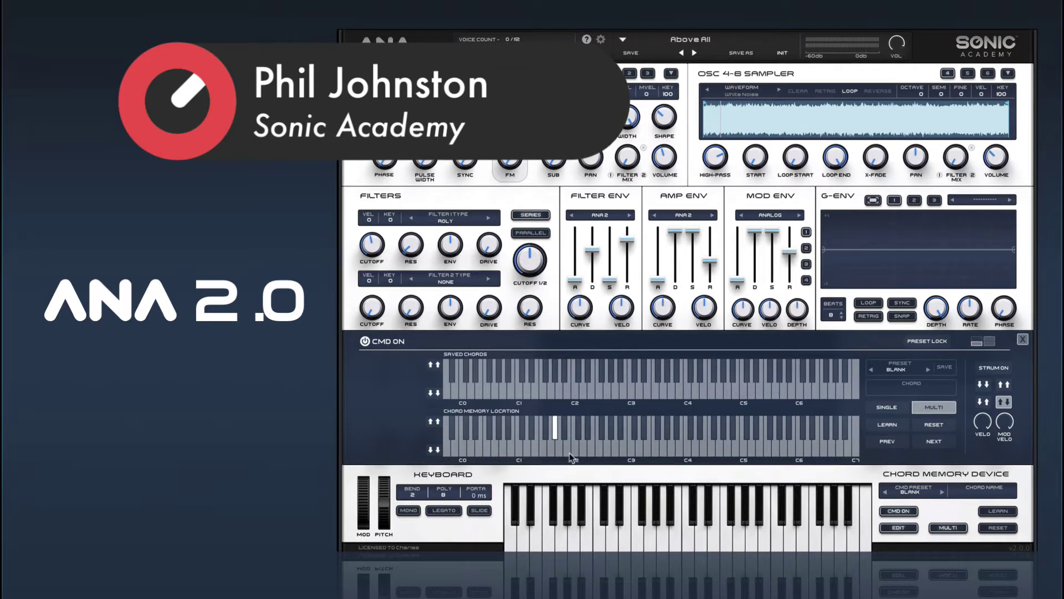
# Move the chord memory location from C2 to C3 and toggle between Single and Multi, ending on Single.
pyautogui.moveTo(578, 444); pyautogui.dragTo(632, 448)
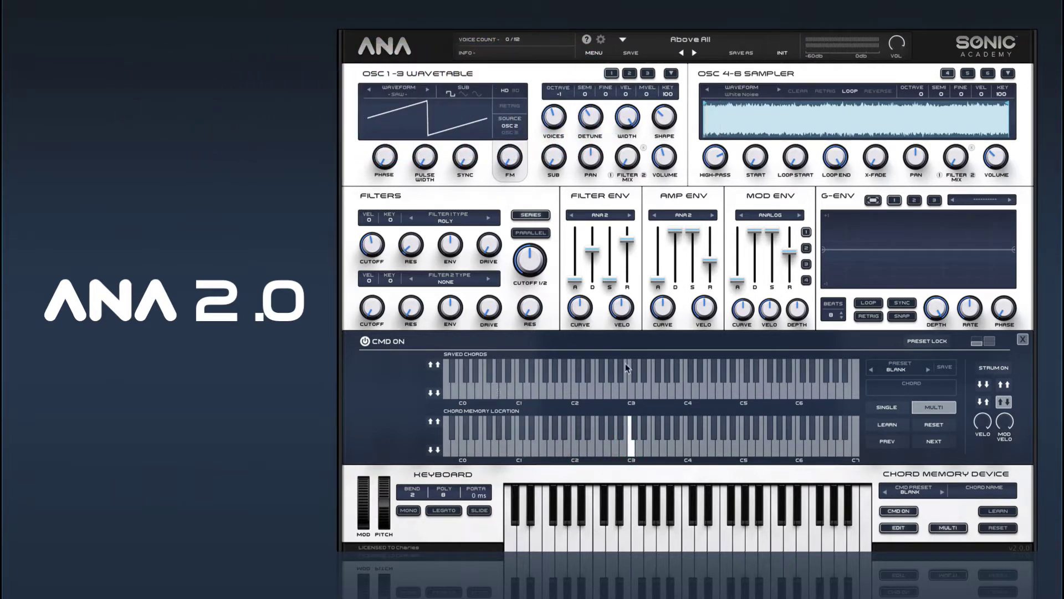
pyautogui.click(885, 408)
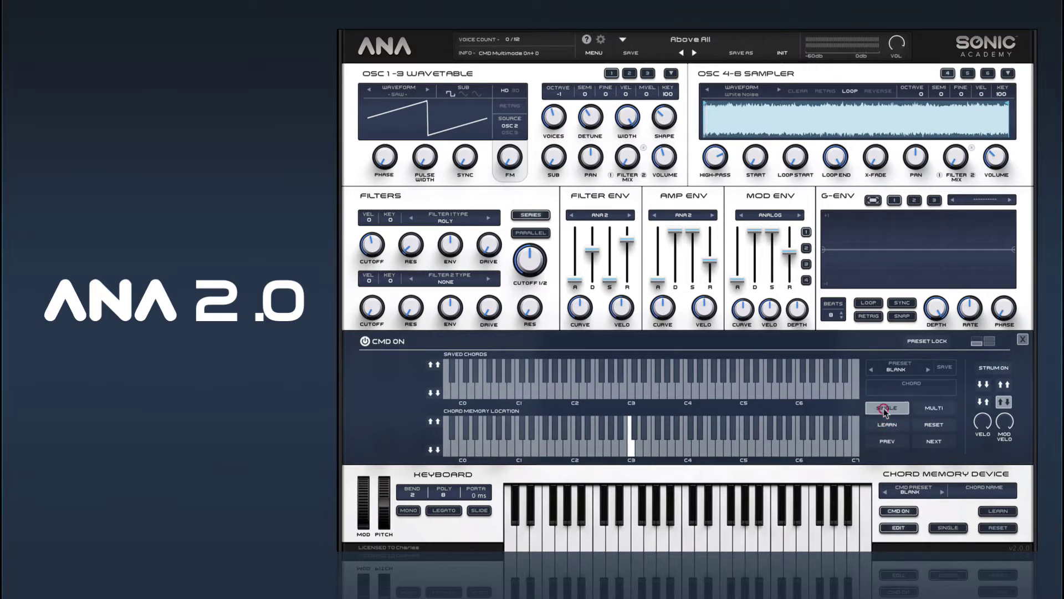
pyautogui.click(937, 409)
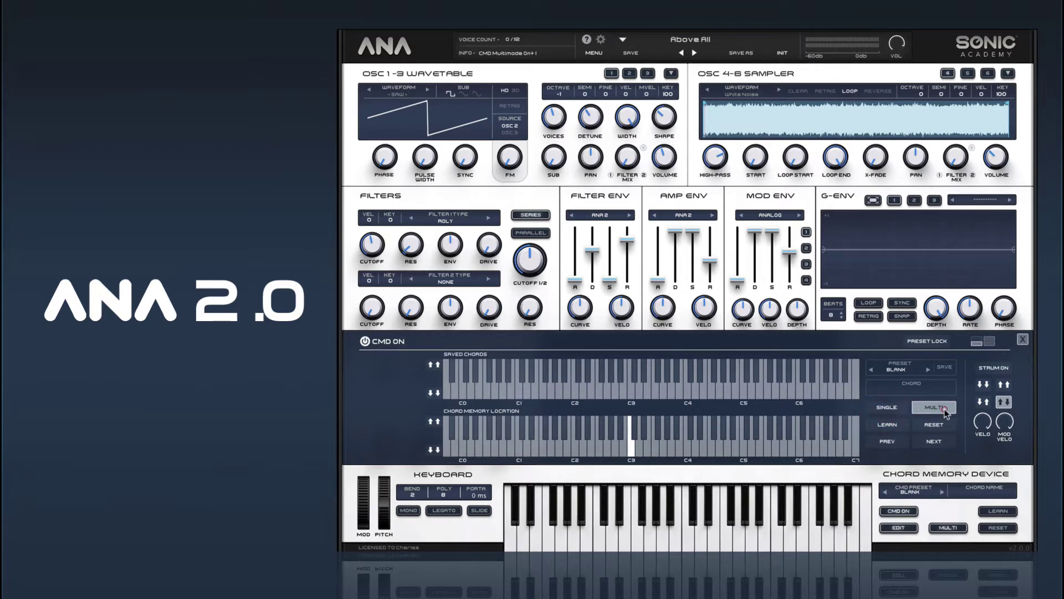
pyautogui.click(885, 408)
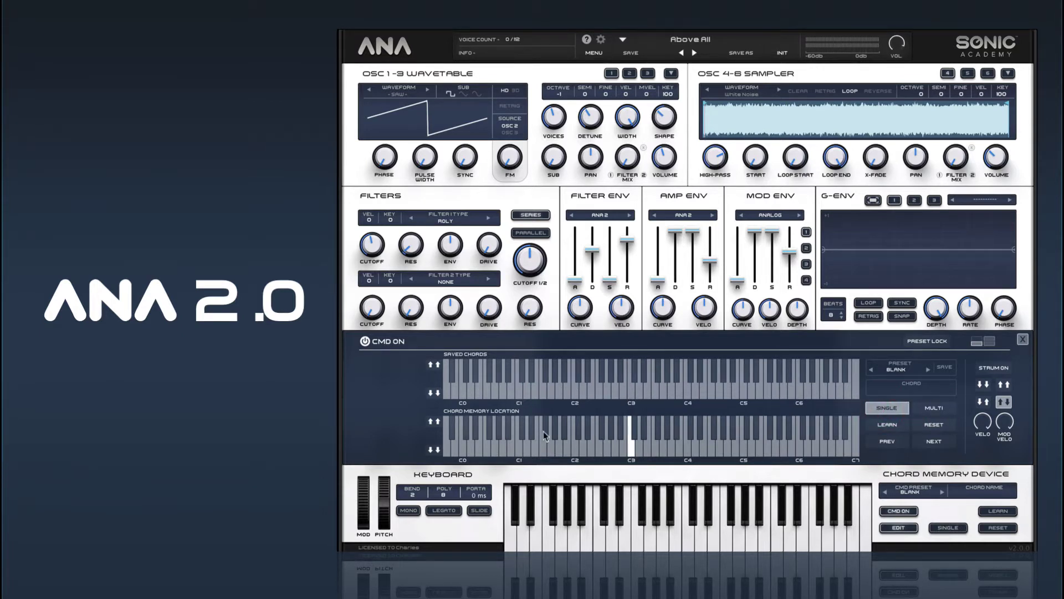
# Build a C minor chord (C3, Eb3, G3) on the Saved Chords keyboard.
pyautogui.click(630, 390)
pyautogui.click(643, 374)
pyautogui.click(660, 392)
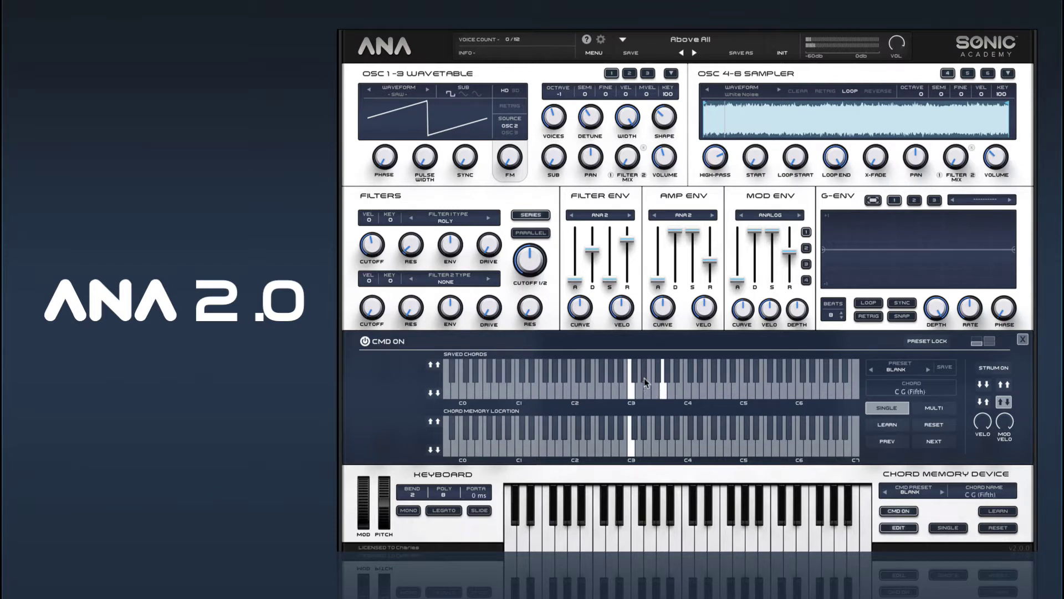
# Clear the saved chord notes and turn on LEARN to capture a played chord.
pyautogui.click(665, 392)
pyautogui.click(646, 379)
pyautogui.click(642, 377)
pyautogui.click(630, 380)
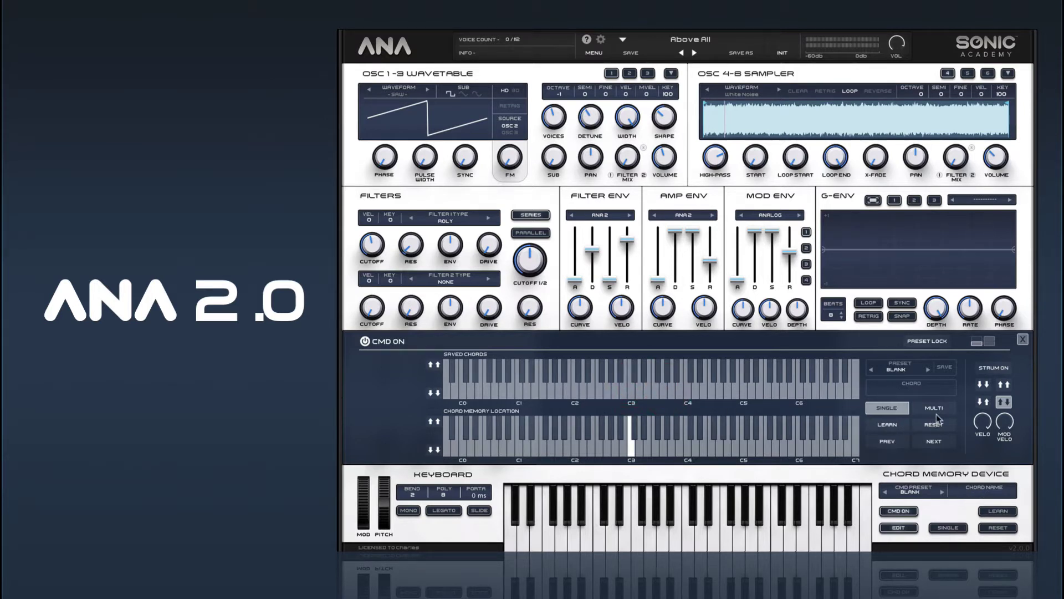
pyautogui.click(891, 425)
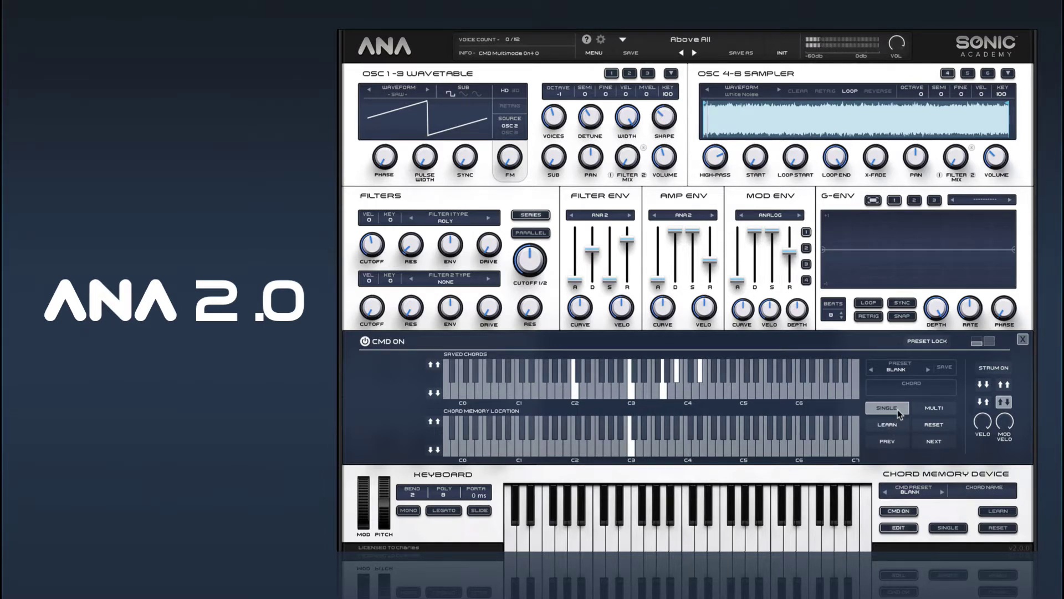
# Reset stored chords, switch to Multi, select the C3 location and learn a chord onto it.
pyautogui.click(937, 427)
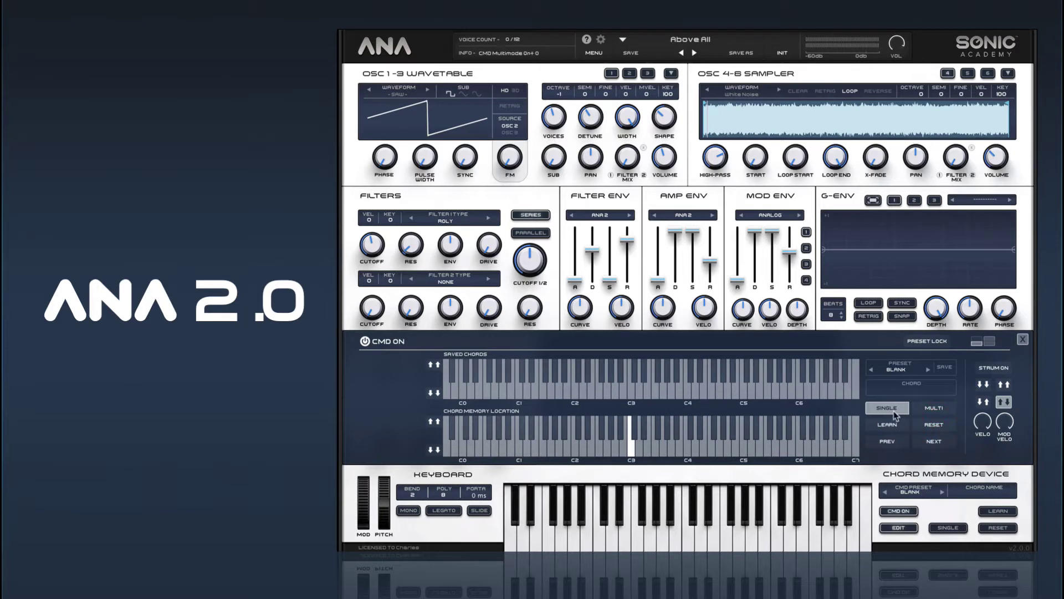
pyautogui.click(936, 410)
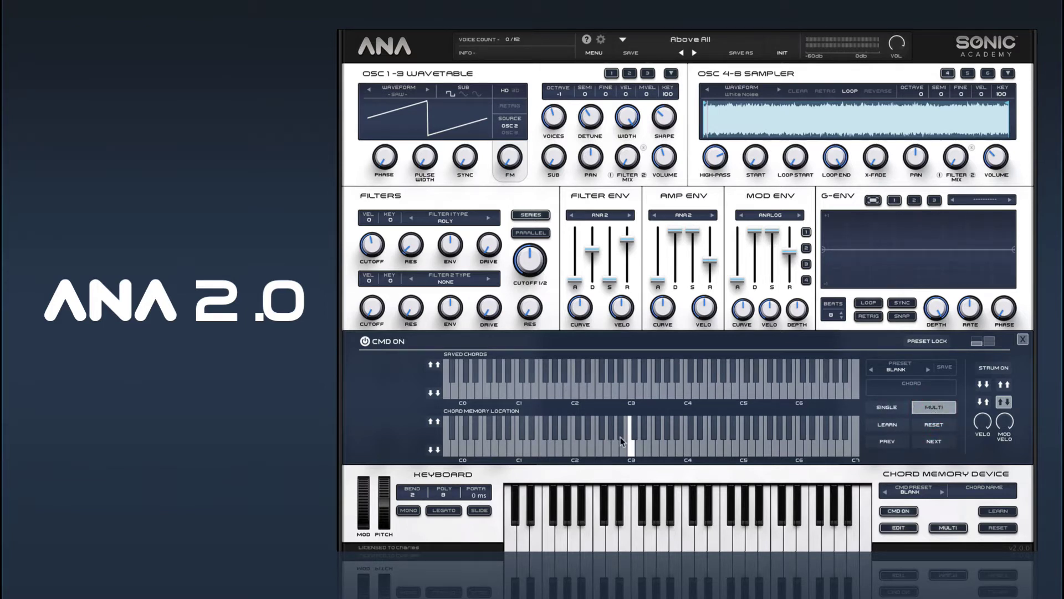
pyautogui.click(637, 449)
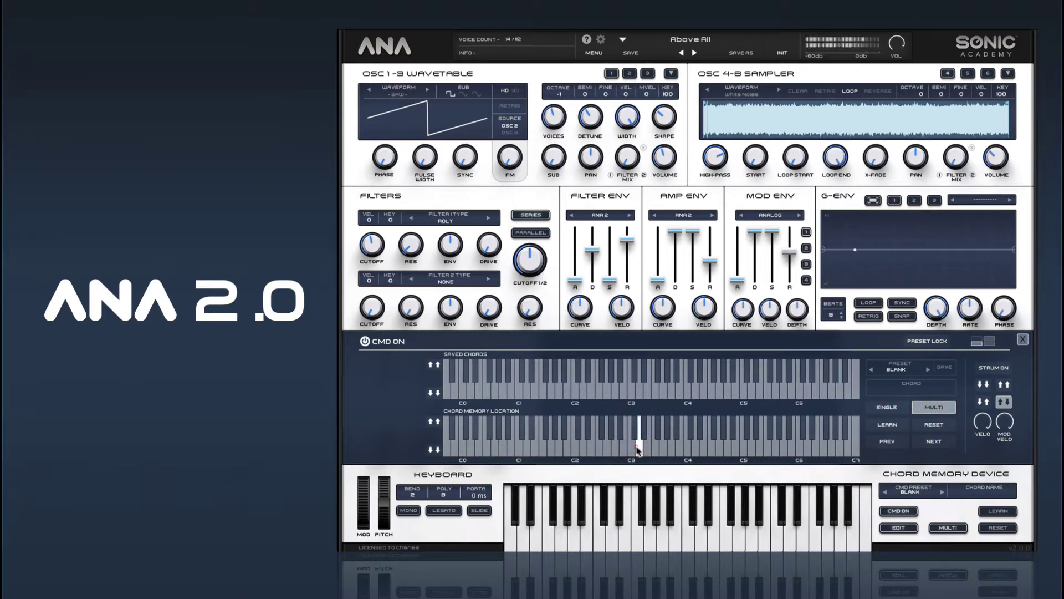
pyautogui.click(628, 450)
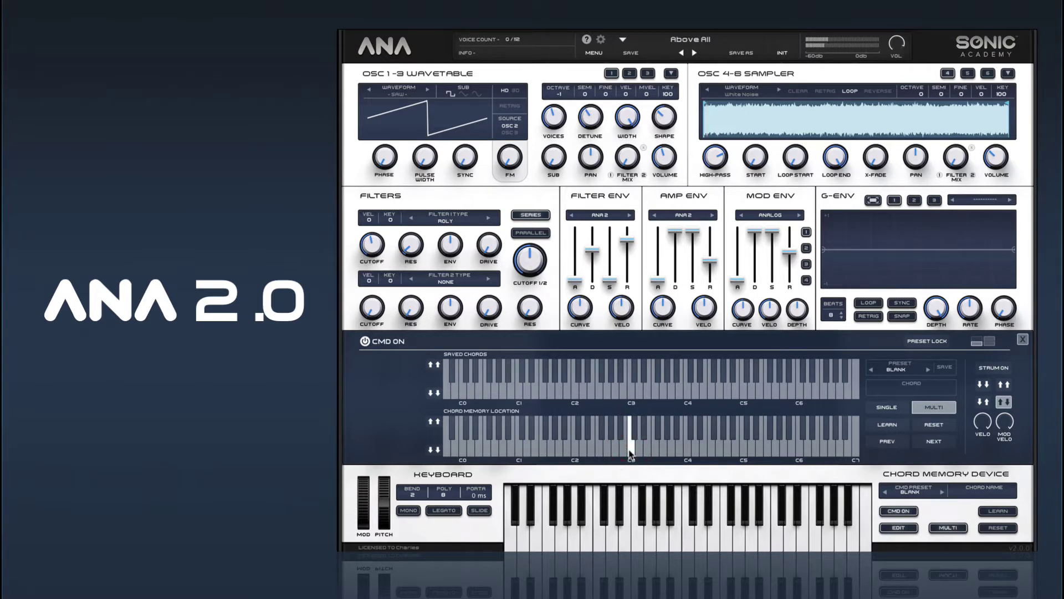
pyautogui.click(889, 425)
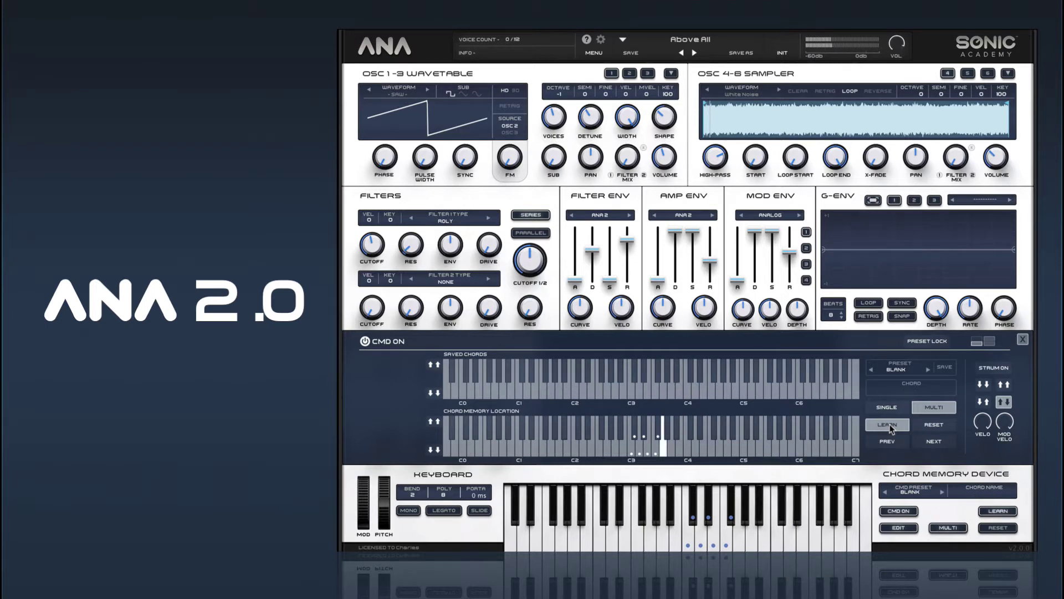
pyautogui.click(889, 425)
# Turn LEARN off so the learned chord stays stored on the C3 location.
pyautogui.click(889, 426)
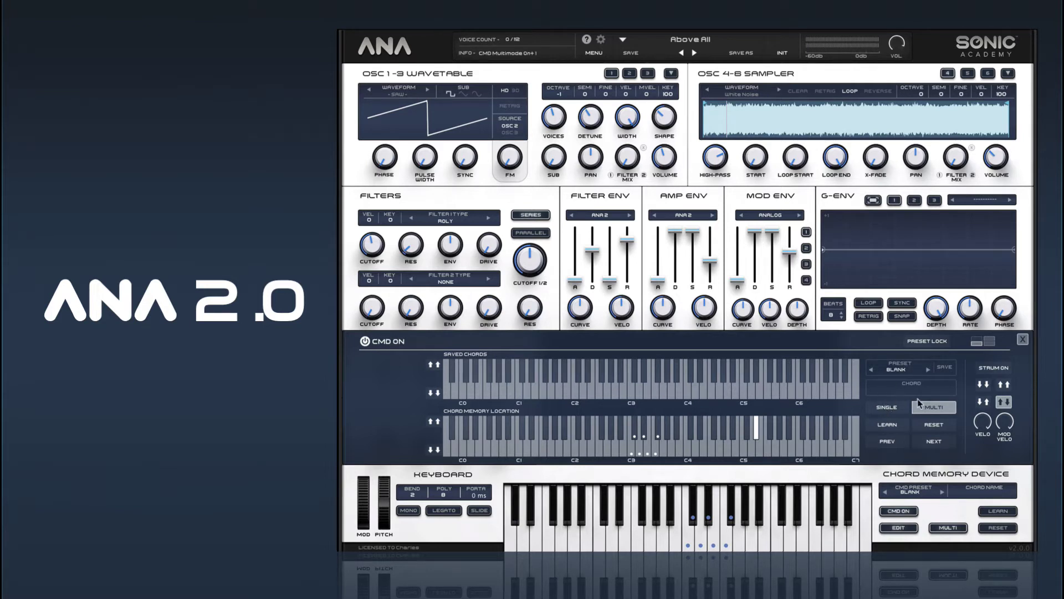
# Browse the CMD Preset Multi and Single categories, then close the list with Blank still loaded.
pyautogui.click(897, 373)
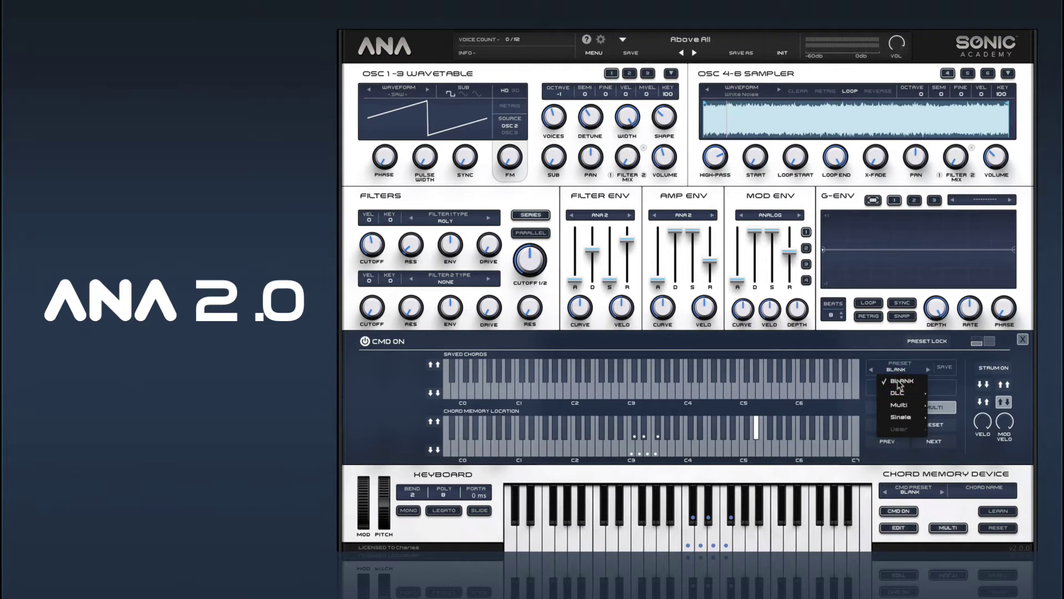
pyautogui.moveTo(911, 396)
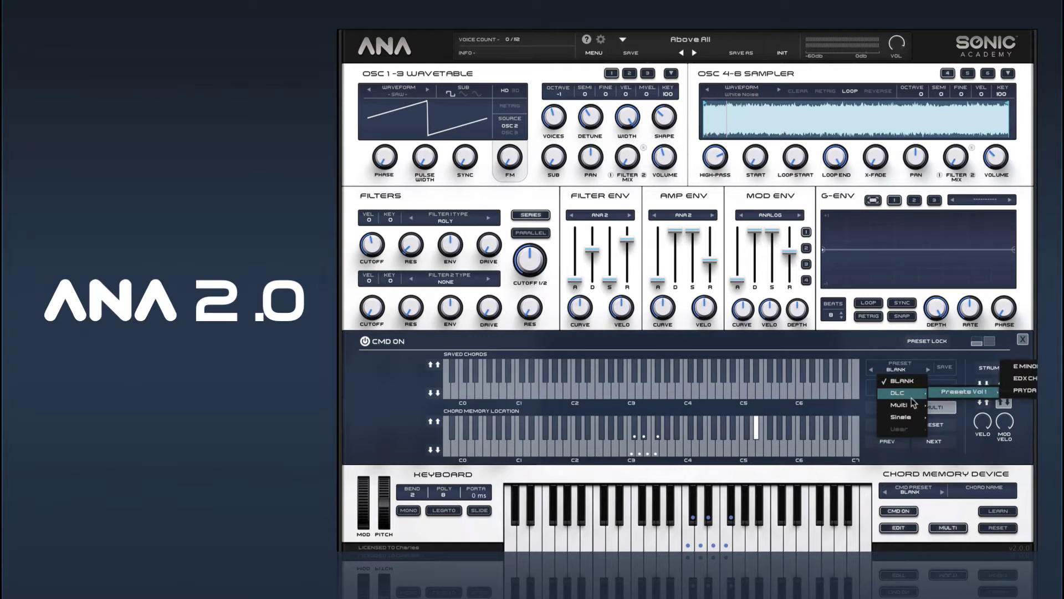
pyautogui.moveTo(967, 391)
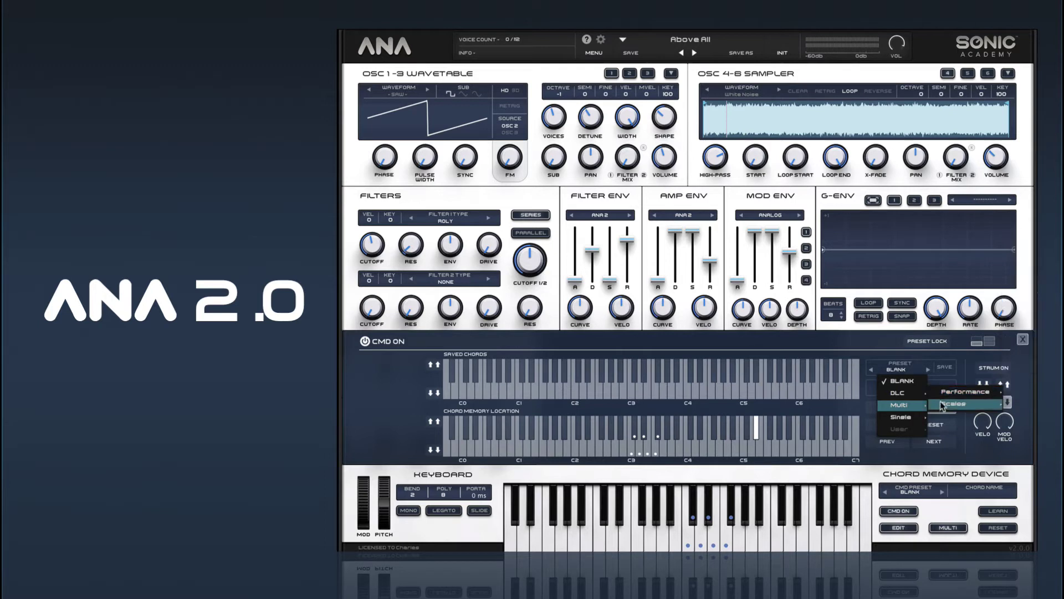
pyautogui.moveTo(995, 405)
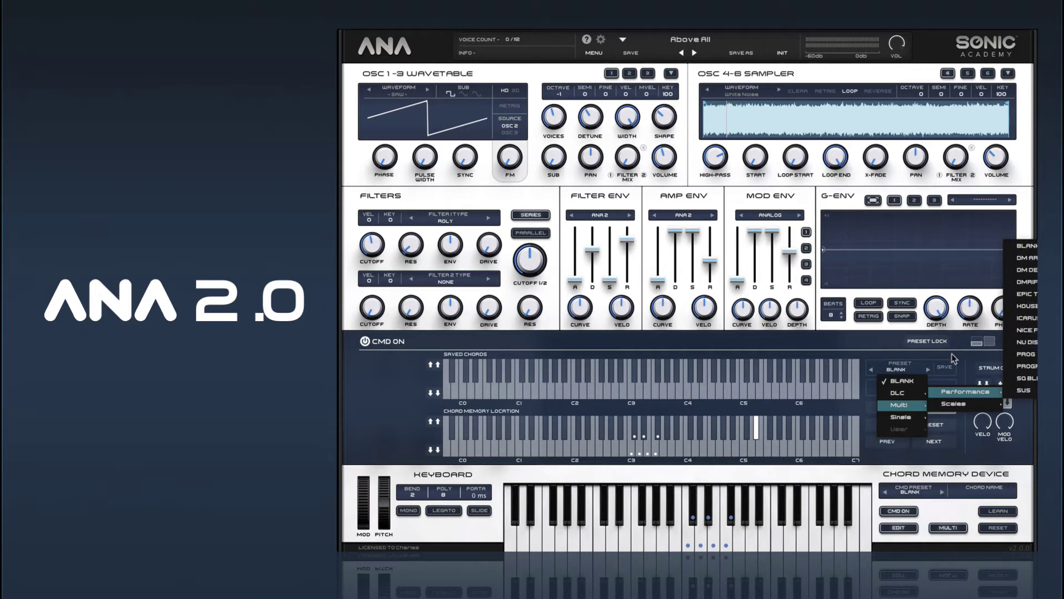
pyautogui.moveTo(962, 417)
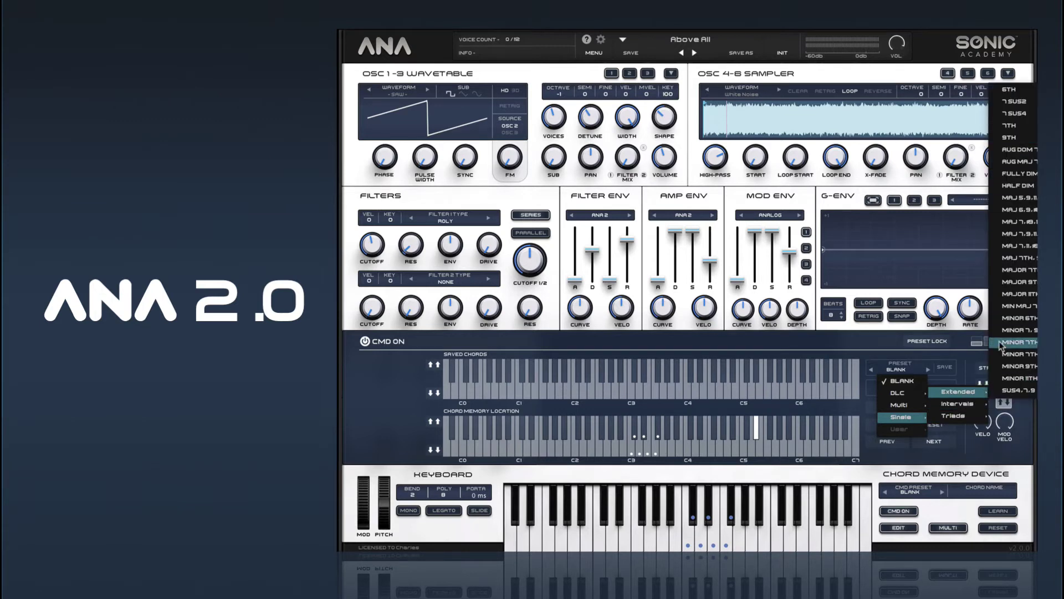
pyautogui.click(974, 368)
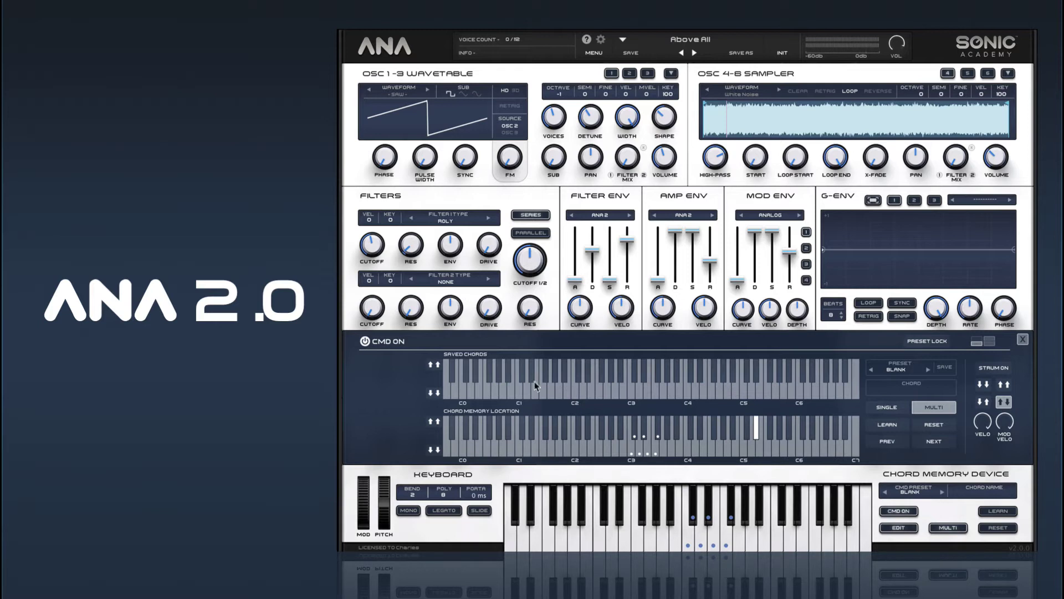
# Recall the C3 chord and step the memory location up to C4, then back to C3.
pyautogui.click(631, 441)
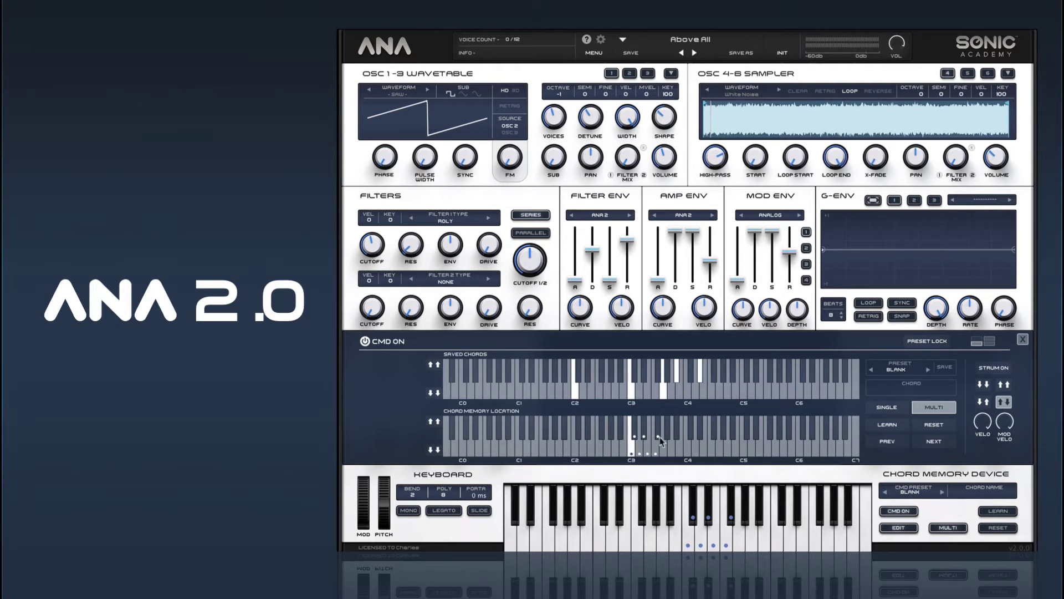
pyautogui.click(432, 421)
pyautogui.click(433, 422)
pyautogui.click(432, 422)
pyautogui.click(433, 421)
pyautogui.click(433, 422)
pyautogui.click(432, 421)
pyautogui.click(433, 421)
pyautogui.click(433, 422)
pyautogui.click(433, 421)
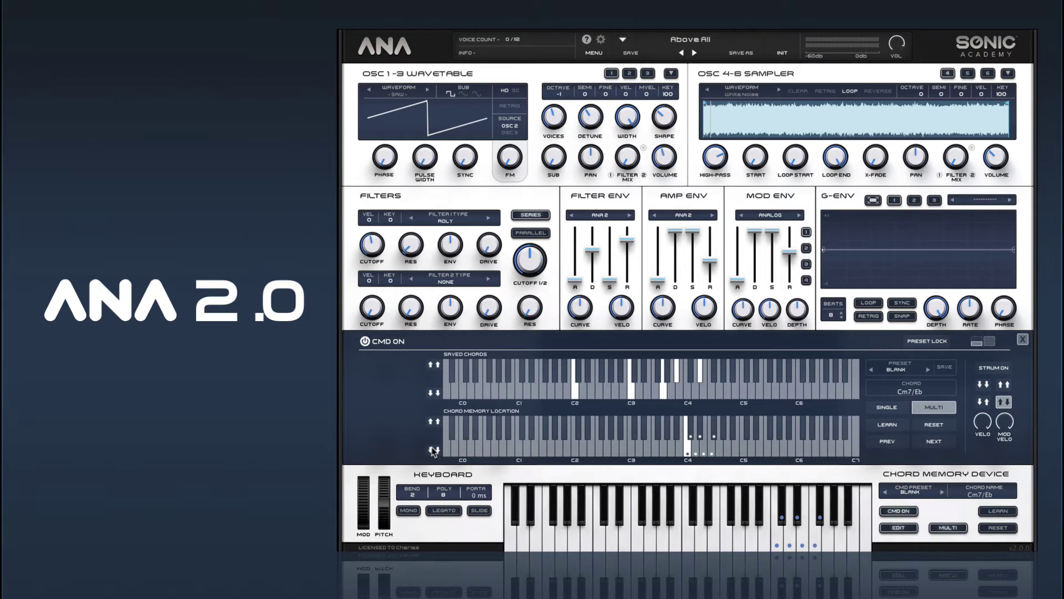
pyautogui.click(434, 450)
pyautogui.click(433, 451)
pyautogui.click(434, 450)
pyautogui.click(434, 450)
pyautogui.click(434, 450)
pyautogui.click(434, 450)
pyautogui.click(434, 450)
pyautogui.click(434, 450)
pyautogui.click(434, 450)
# Transpose the saved chord up through Dm7/F to Am7/C, then back down to Cm7/Eb.
pyautogui.click(434, 364)
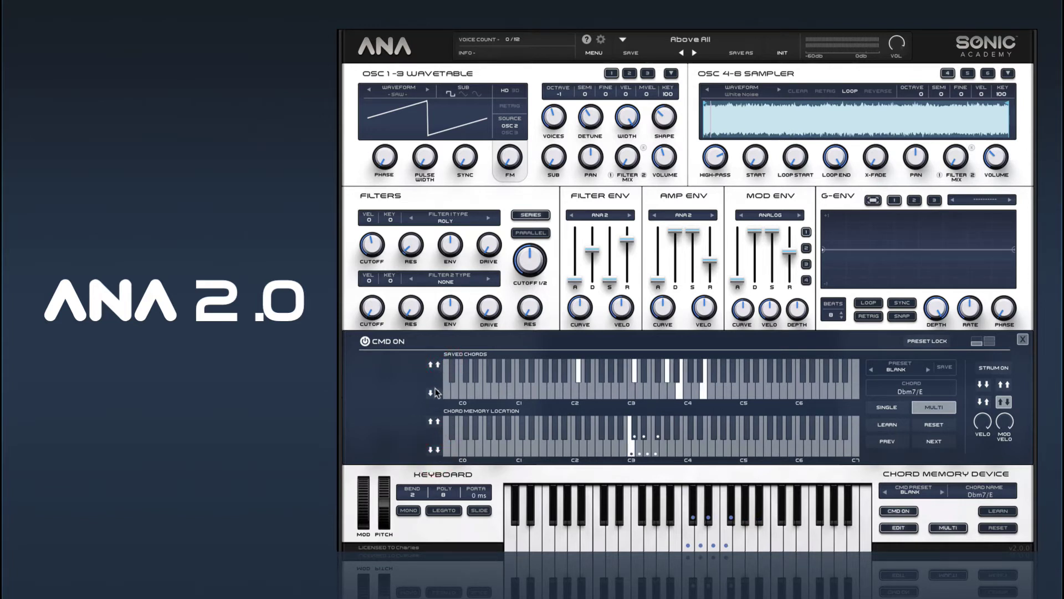
pyautogui.click(434, 393)
pyautogui.click(433, 365)
pyautogui.click(433, 364)
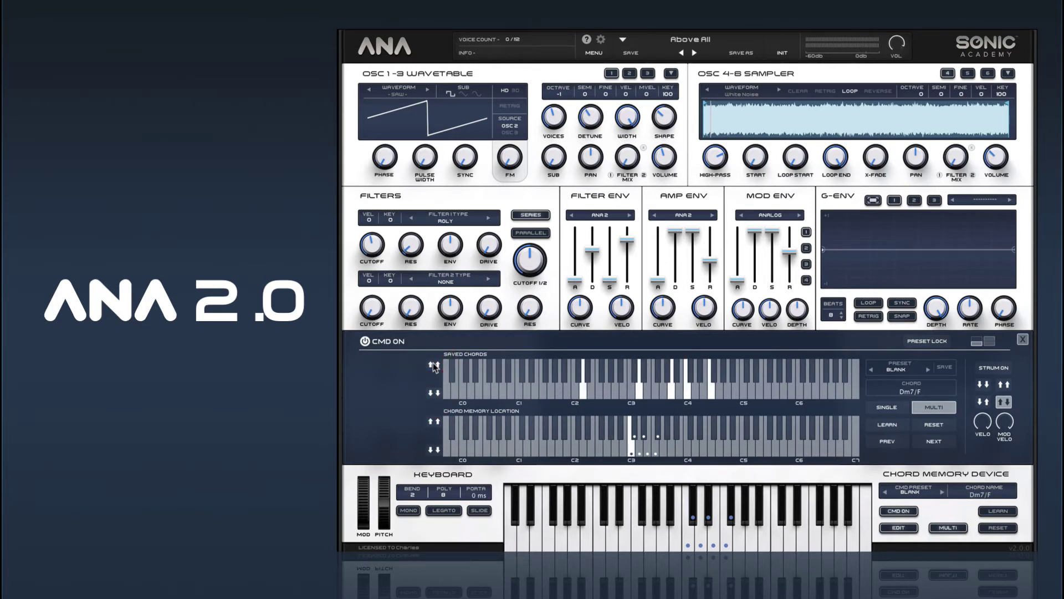
pyautogui.click(433, 363)
pyautogui.click(433, 364)
pyautogui.click(434, 364)
pyautogui.click(433, 364)
pyautogui.click(433, 364)
pyautogui.click(434, 393)
pyautogui.click(434, 393)
pyautogui.click(434, 393)
pyautogui.click(434, 393)
pyautogui.click(434, 393)
pyautogui.click(434, 393)
pyautogui.click(434, 393)
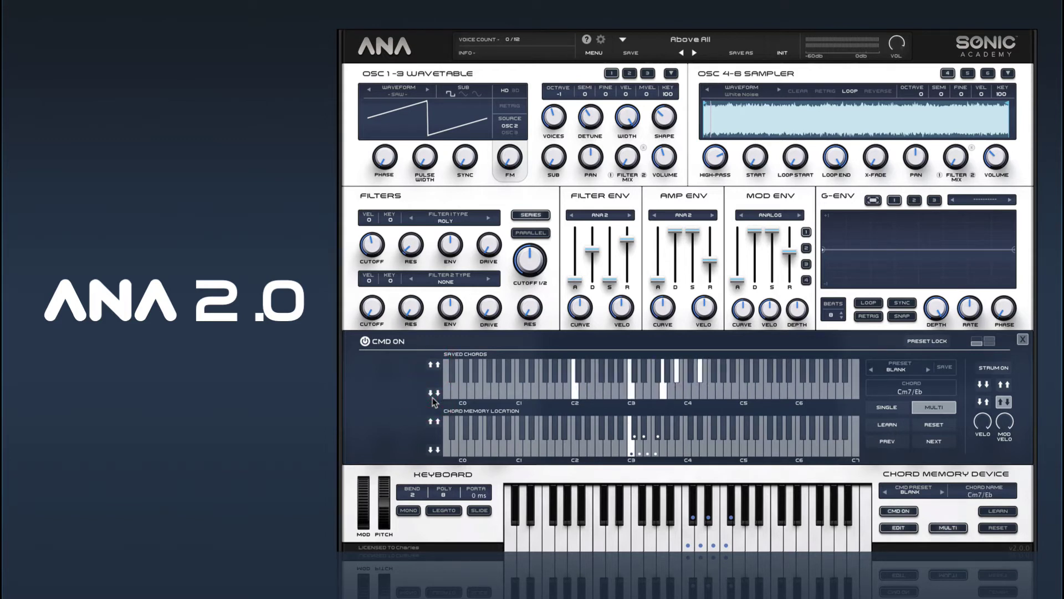
# On the C3 location, transpose the chord up to Bm/D, then back to Cm7/Eb.
pyautogui.click(635, 433)
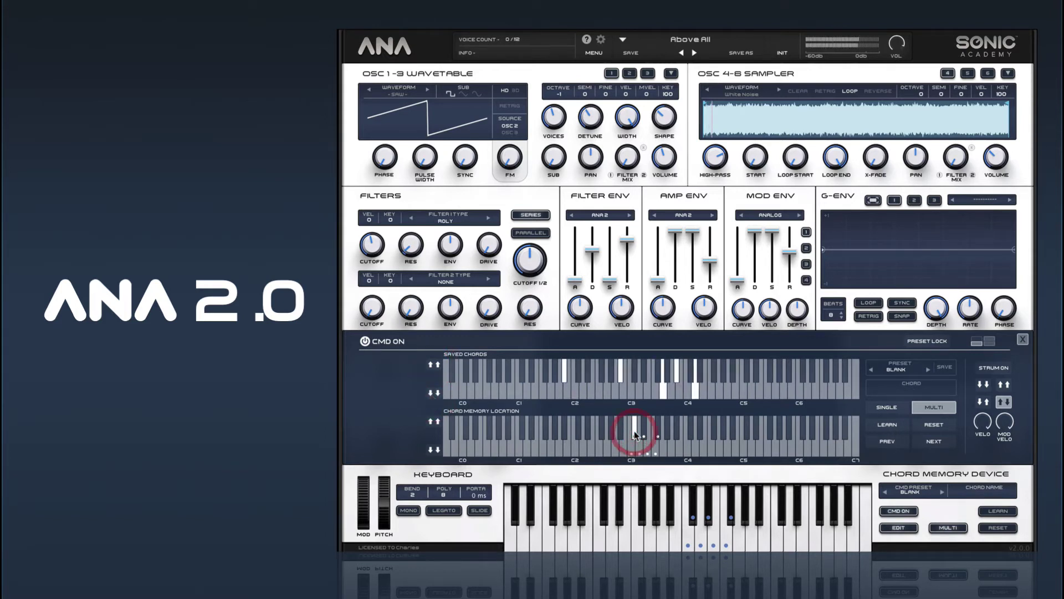
pyautogui.click(434, 363)
pyautogui.click(433, 363)
pyautogui.click(433, 364)
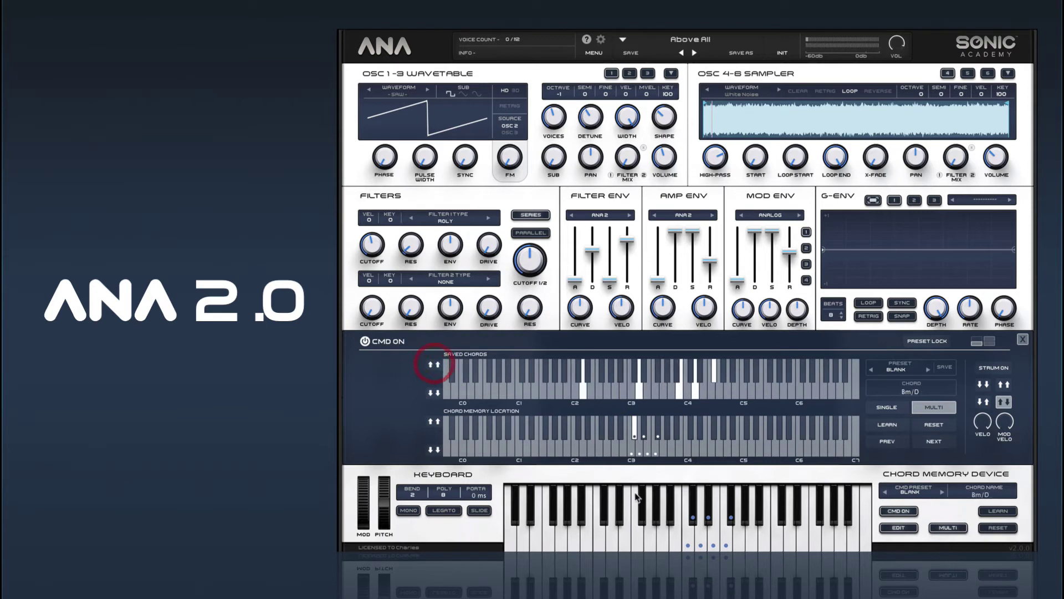
pyautogui.click(629, 444)
pyautogui.click(433, 392)
pyautogui.click(434, 392)
pyautogui.click(433, 392)
pyautogui.click(433, 392)
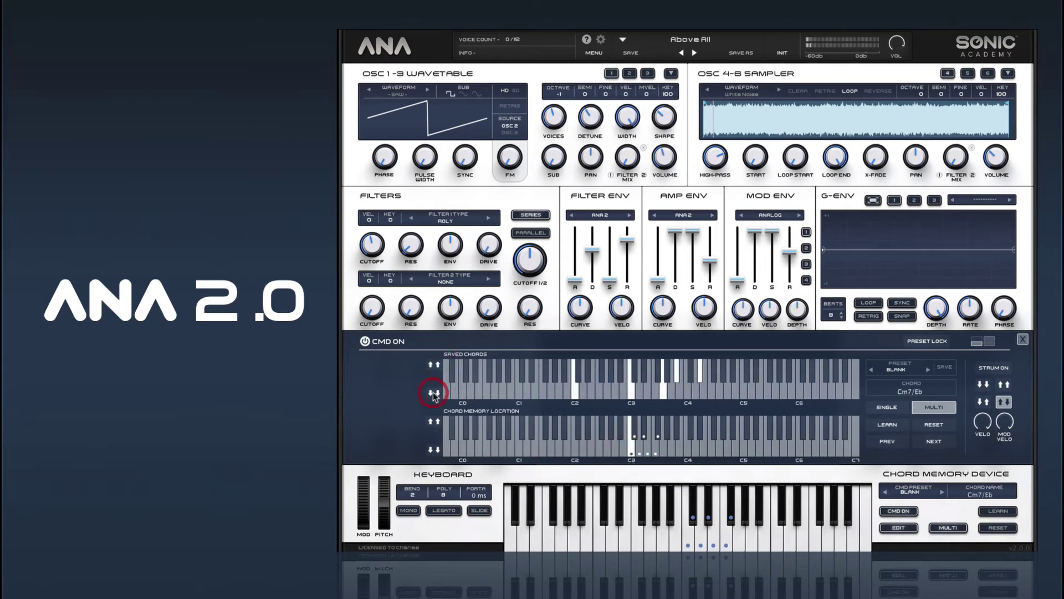
# Transpose the C#3 chord up to Am/C, then return to C3 at Cm7/Eb.
pyautogui.click(633, 432)
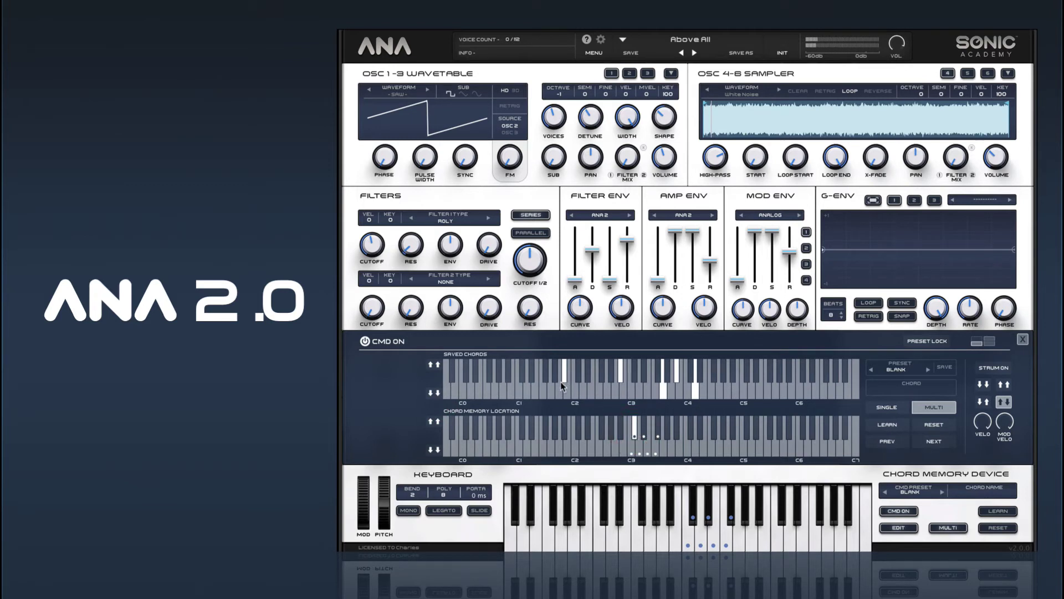
pyautogui.click(437, 365)
pyautogui.click(625, 441)
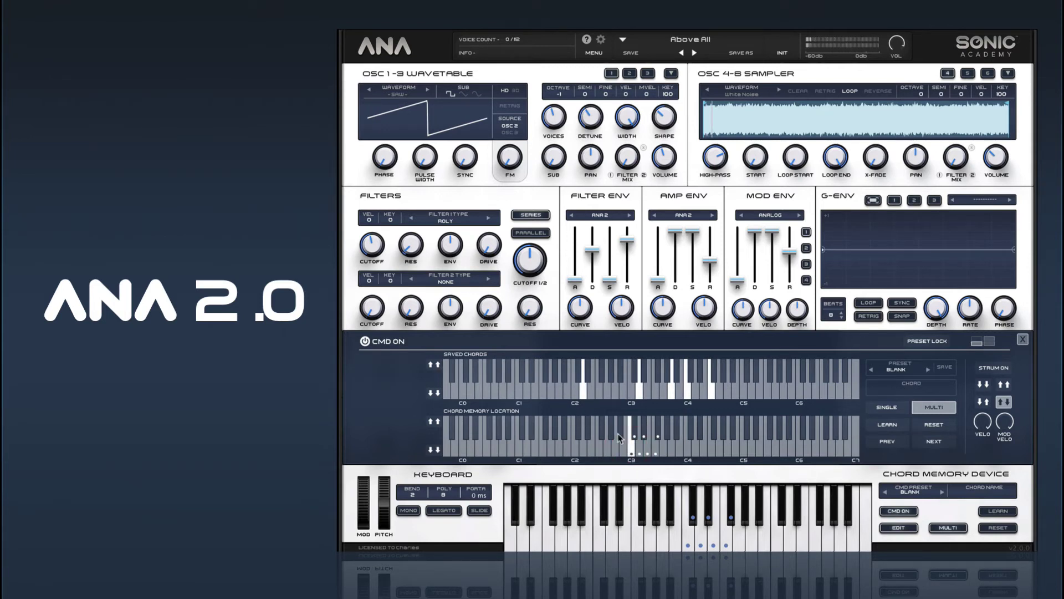
pyautogui.click(434, 392)
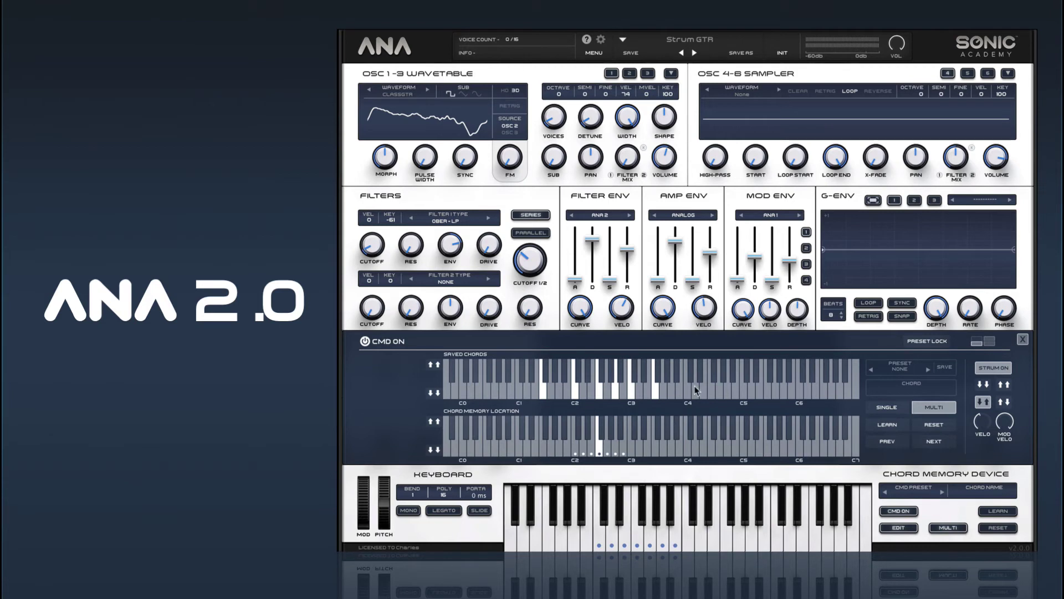
# Toggle the STRUM ON button on the Strum GTR patch.
pyautogui.click(996, 367)
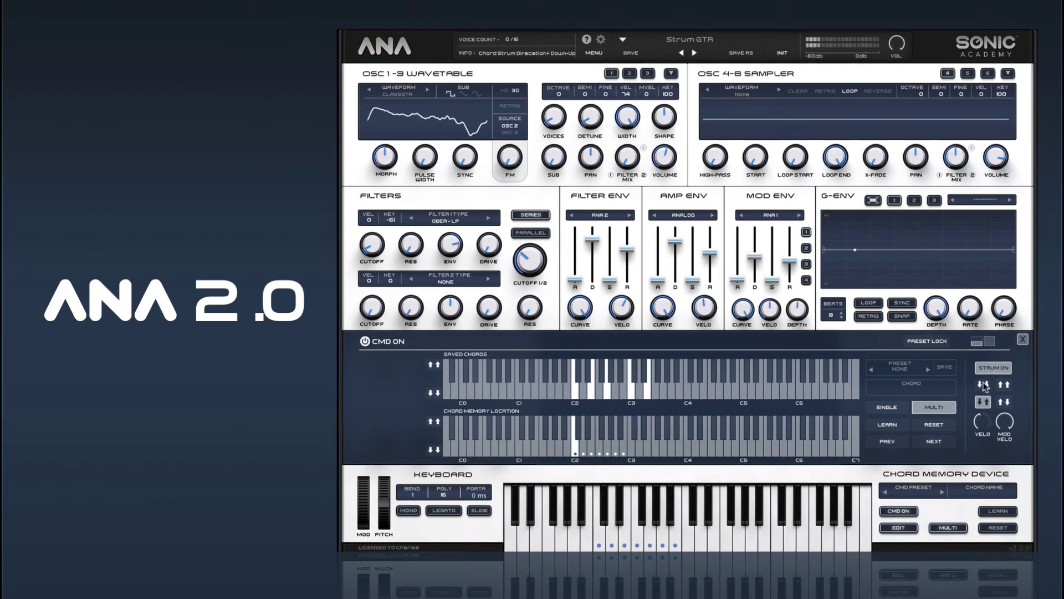
# Try strum directions Down-Down, Up-Up, Down-Up, end on Up-Down, and set strum velocity to 35.79.
pyautogui.click(983, 385)
pyautogui.click(1007, 386)
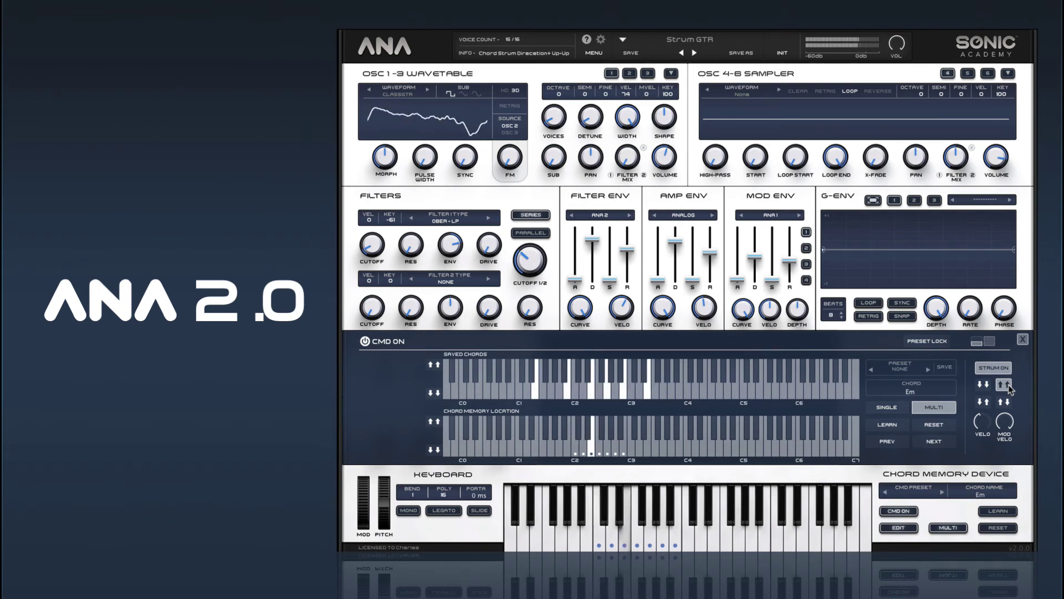
pyautogui.click(982, 402)
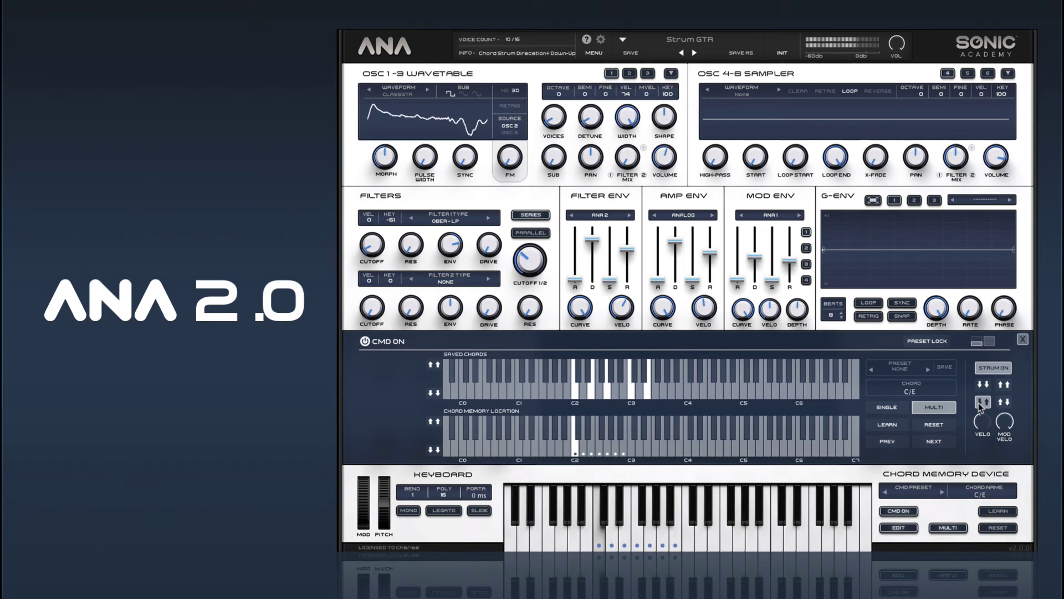
pyautogui.click(1004, 403)
pyautogui.moveTo(982, 422); pyautogui.dragTo(997, 378)
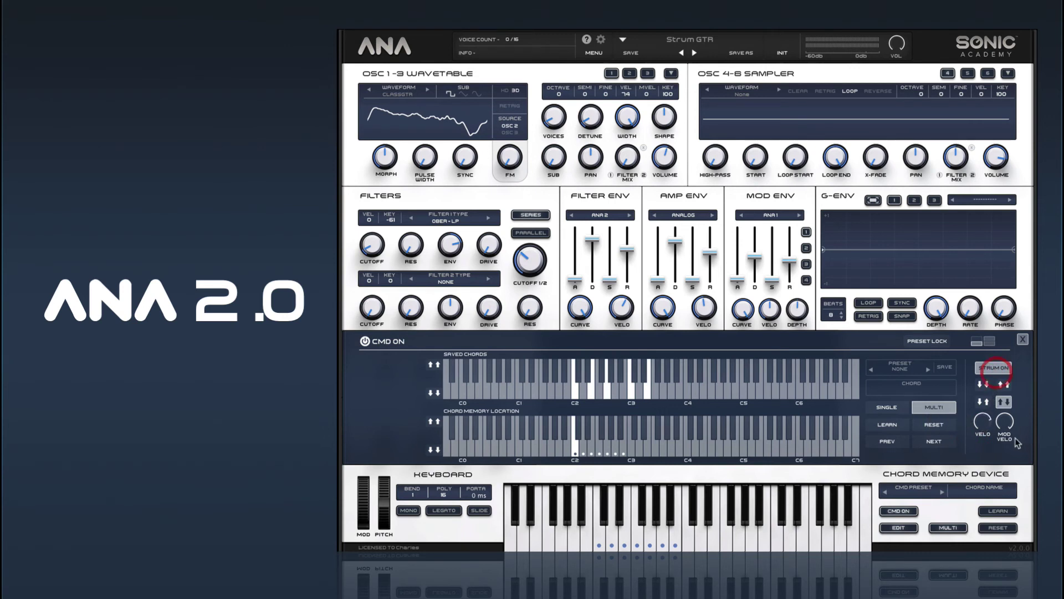